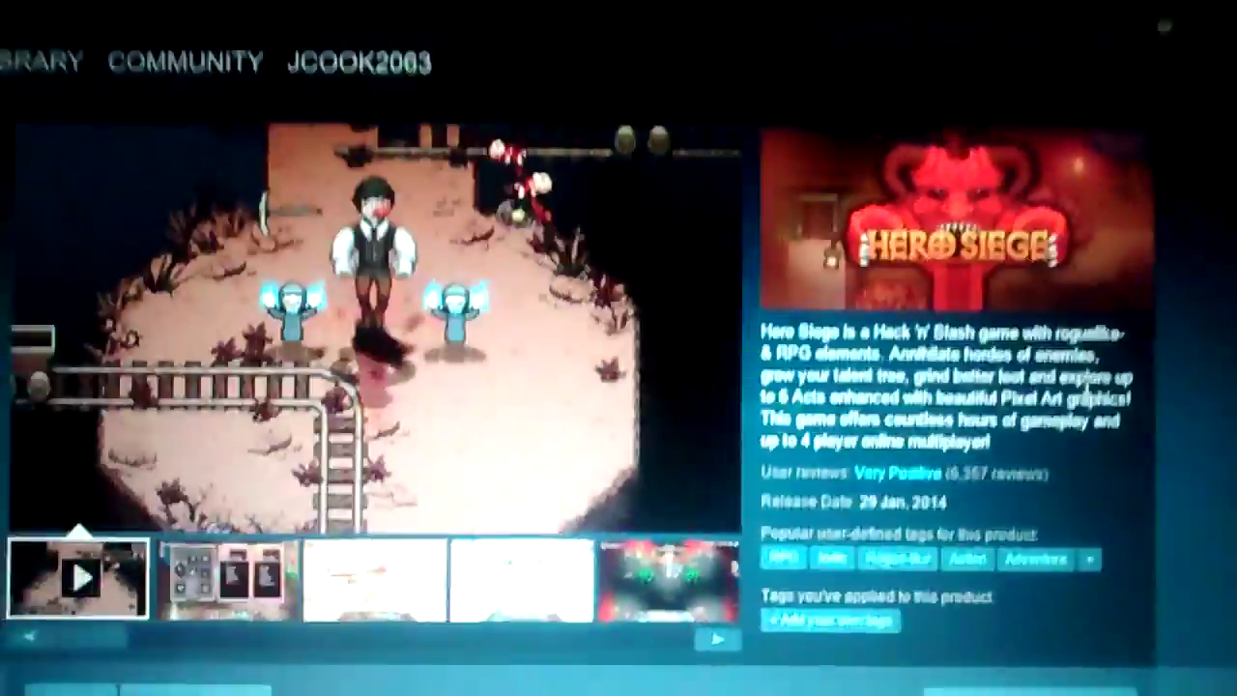
scroll(914, 318, "down", 3)
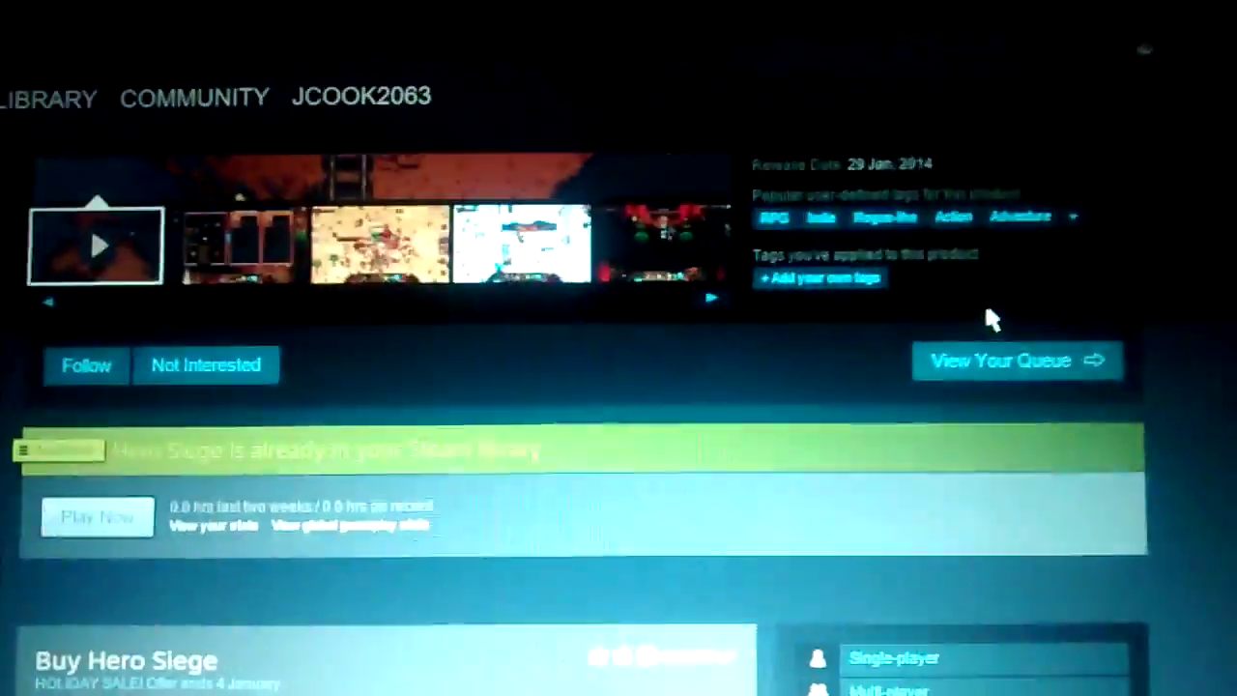